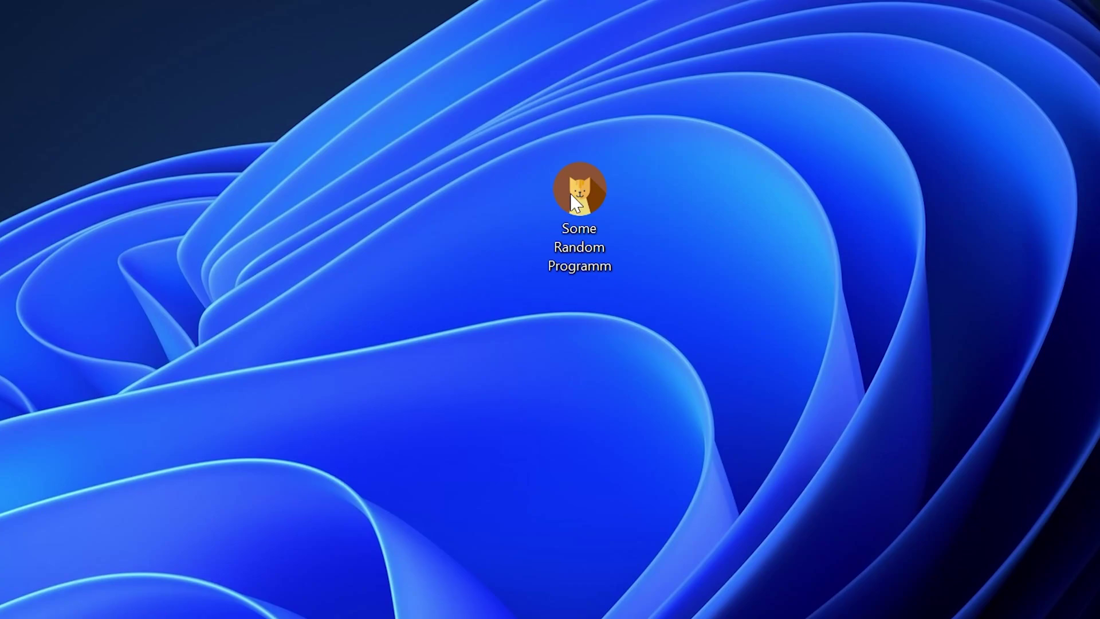
Launch the Some Random Programm shortcut to trigger the missing x3daudio1_7.dll error
{"action": "double_click", "coordinate": [592, 186]}
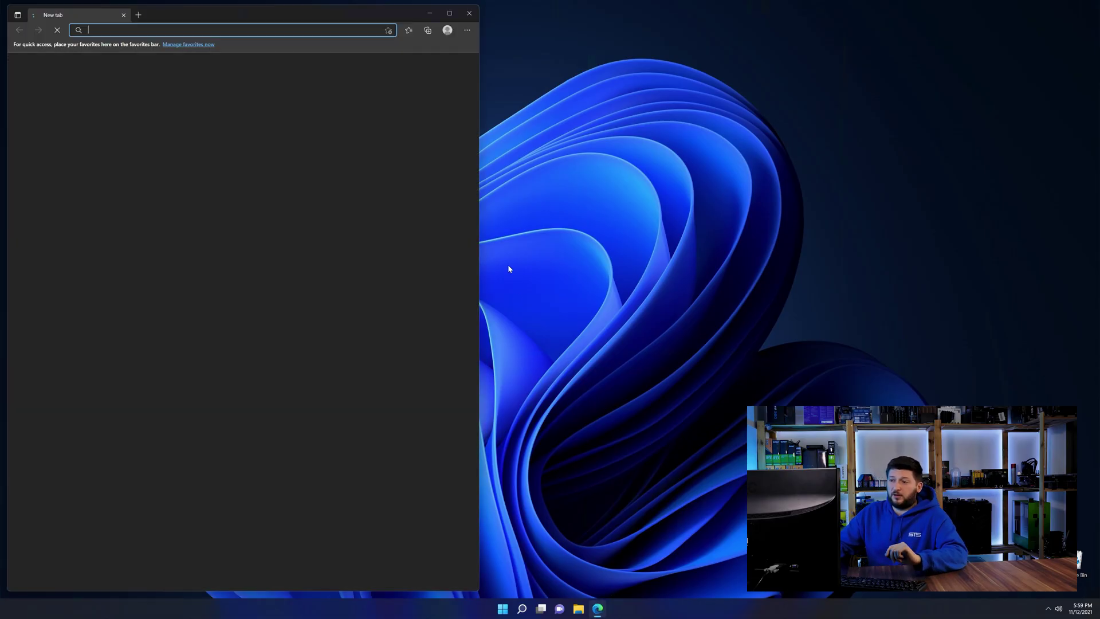
Load the sts-tutorial x3daudio1_7.dll page and scroll to its download buttons
{"action": "type", "text": "https://www.sts-tutorial.com/download/x3daudio1_7"}
{"action": "key", "text": "Return"}
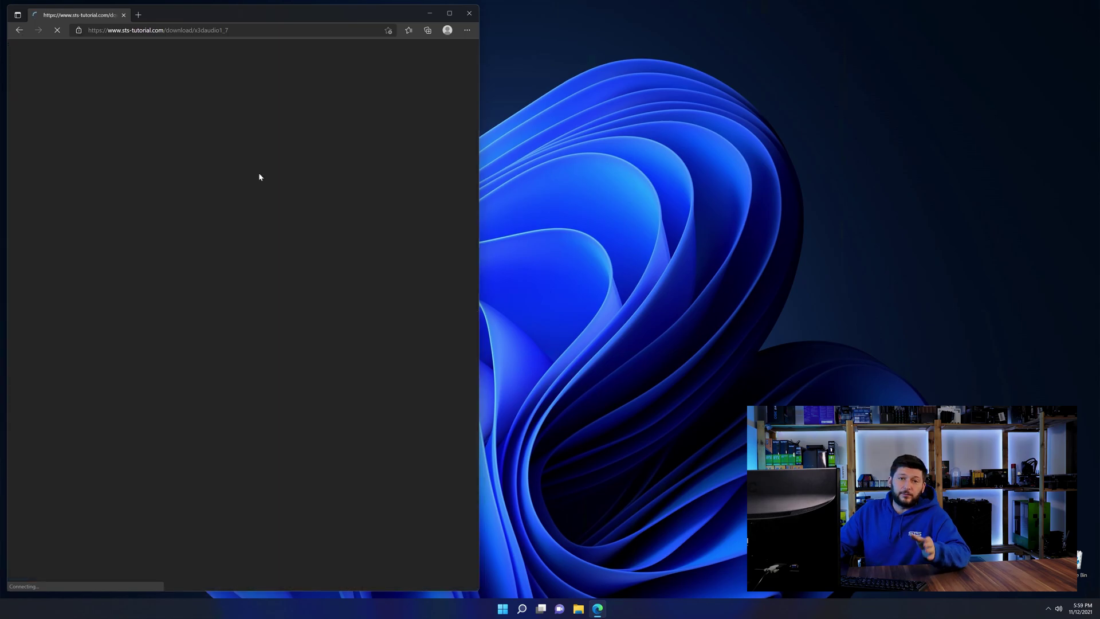
{"action": "scroll", "coordinate": [170, 144], "scroll_direction": "down", "scroll_amount": 3}
{"action": "scroll", "coordinate": [169, 145], "scroll_direction": "down", "scroll_amount": 15}
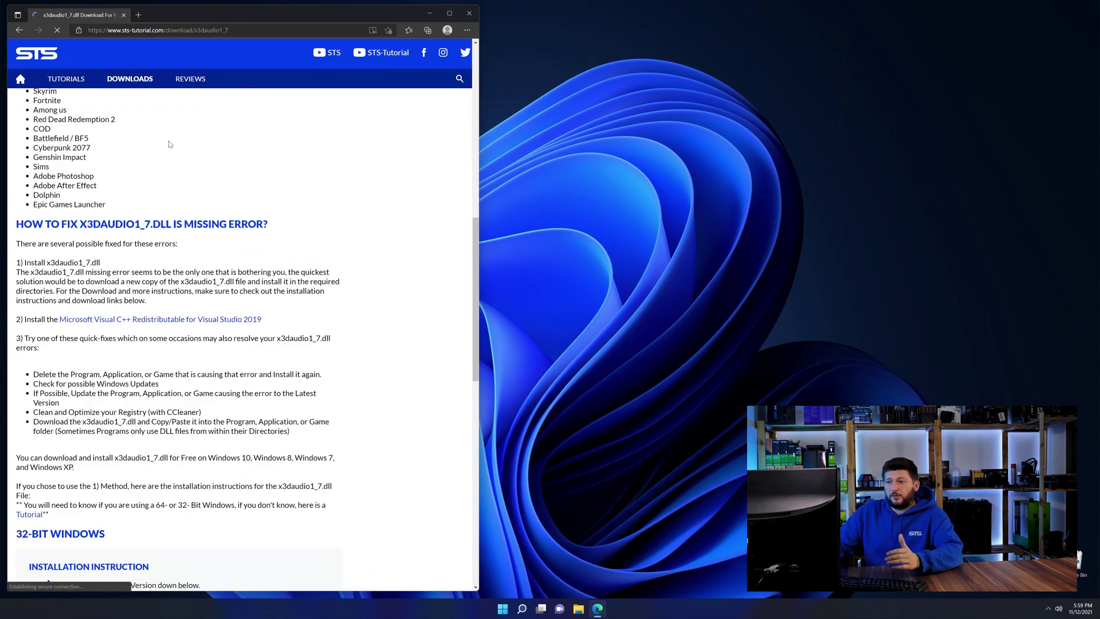
{"action": "scroll", "coordinate": [170, 144], "scroll_direction": "down", "scroll_amount": 3}
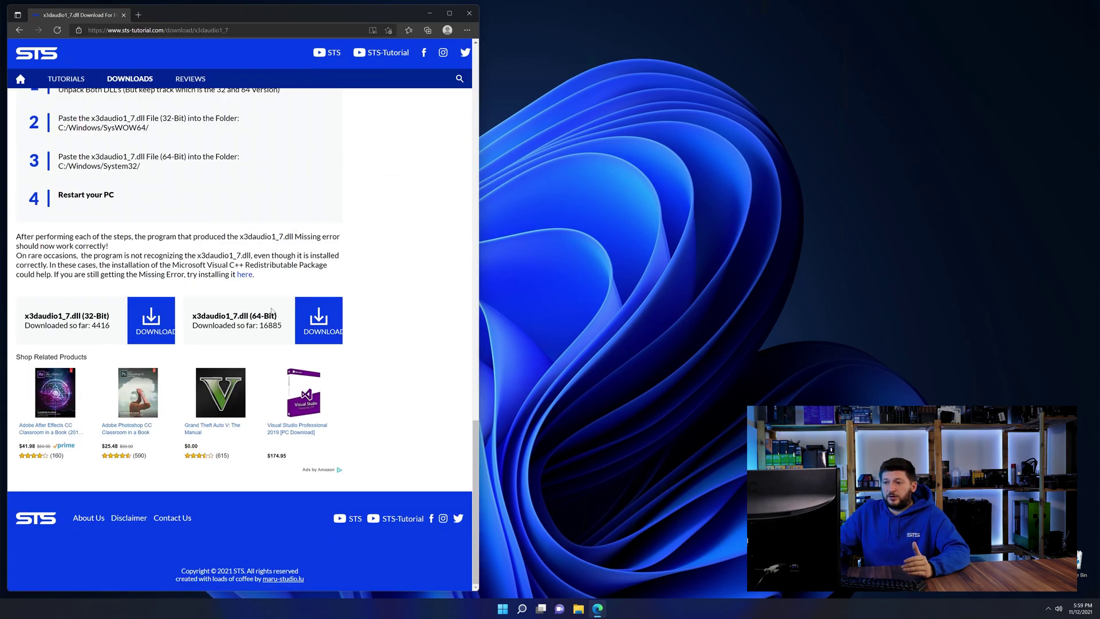
Download the 32-bit and 64-bit x3daudio1_7.dll zips, then open the 32-bit zip
{"action": "left_click", "coordinate": [148, 319]}
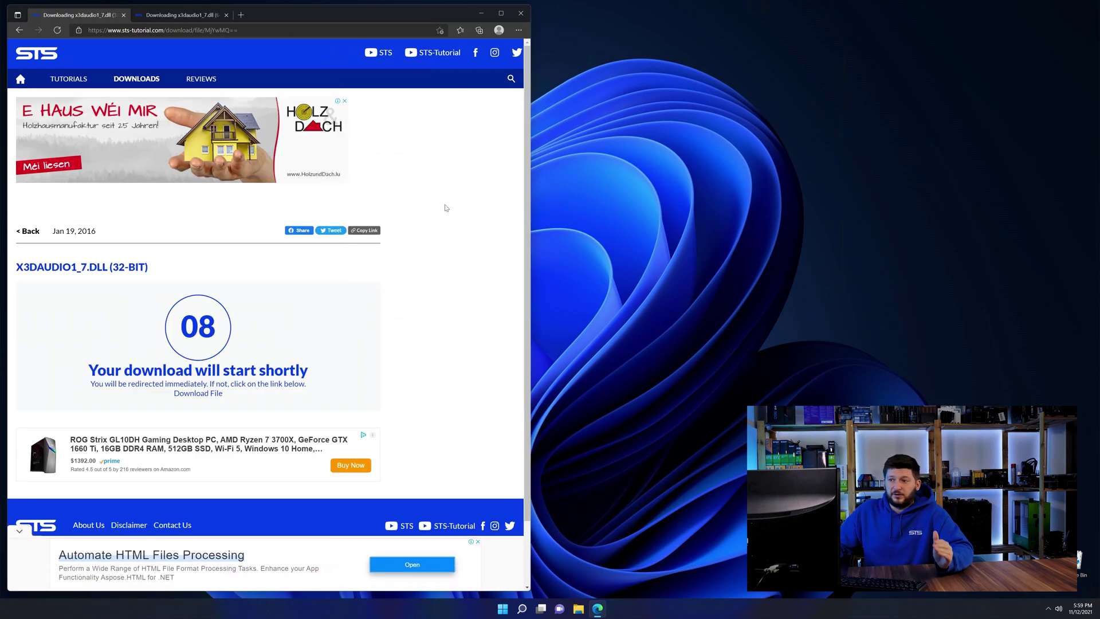
{"action": "left_click", "coordinate": [208, 20]}
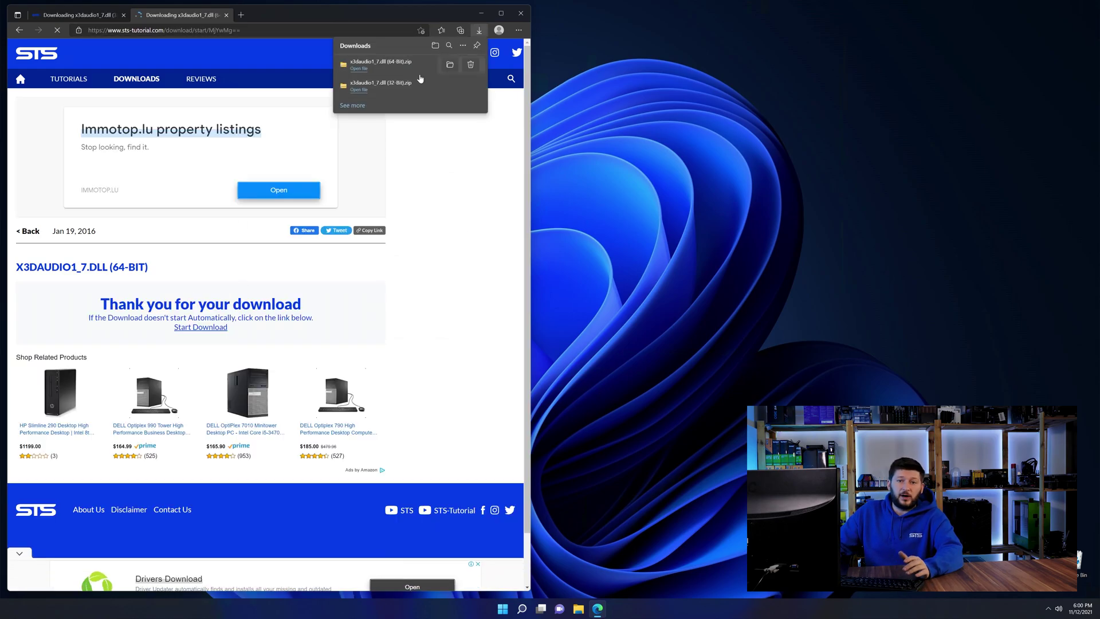
{"action": "left_click", "coordinate": [431, 84]}
Put Edge away and move the 64-bit zip window to the top right
{"action": "left_click", "coordinate": [481, 13]}
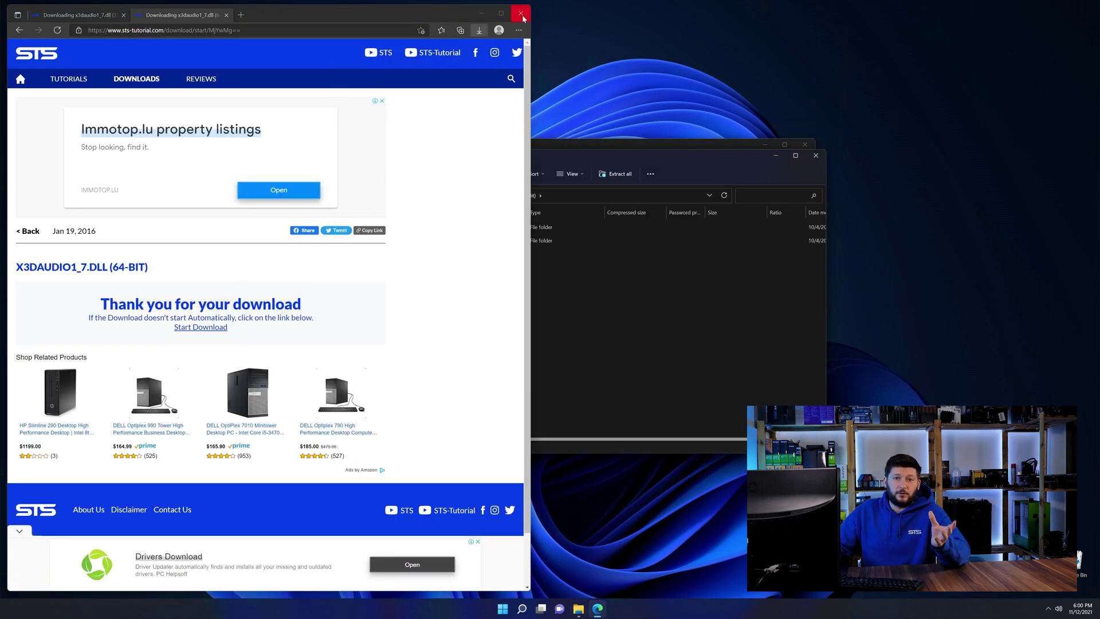
{"action": "left_click", "coordinate": [481, 13]}
{"action": "left_click_drag", "start_coordinate": [411, 150], "coordinate": [99, 19]}
Open the x3daudio1_7.dll subfolder in both zips, plus a centred third Explorer window
{"action": "double_click", "coordinate": [114, 103]}
{"action": "double_click", "coordinate": [711, 108]}
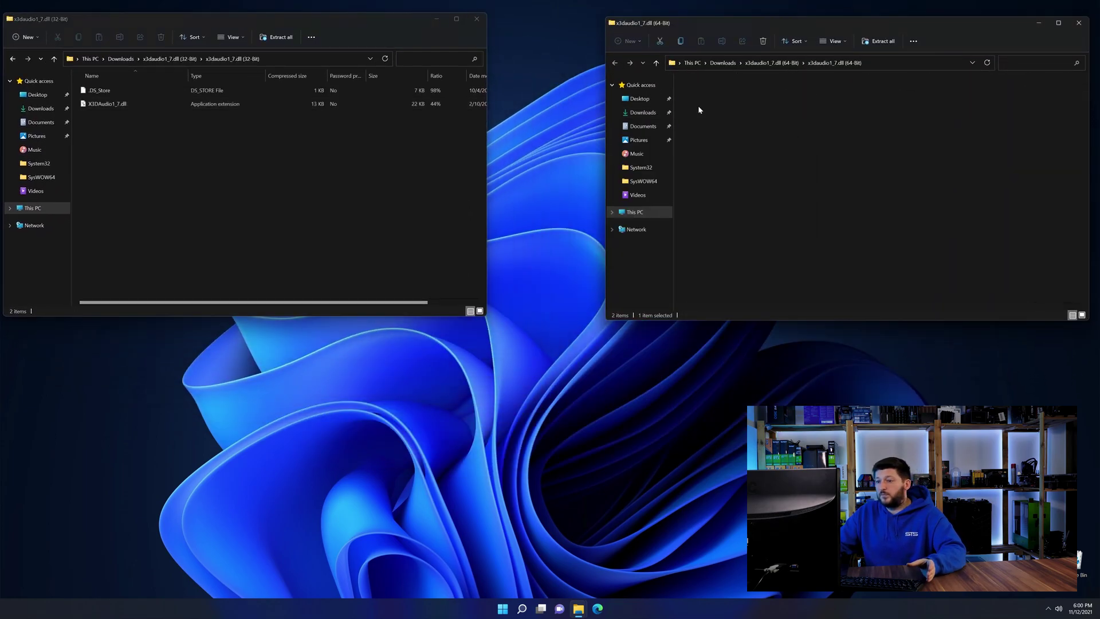
{"action": "middle_click", "coordinate": [579, 609]}
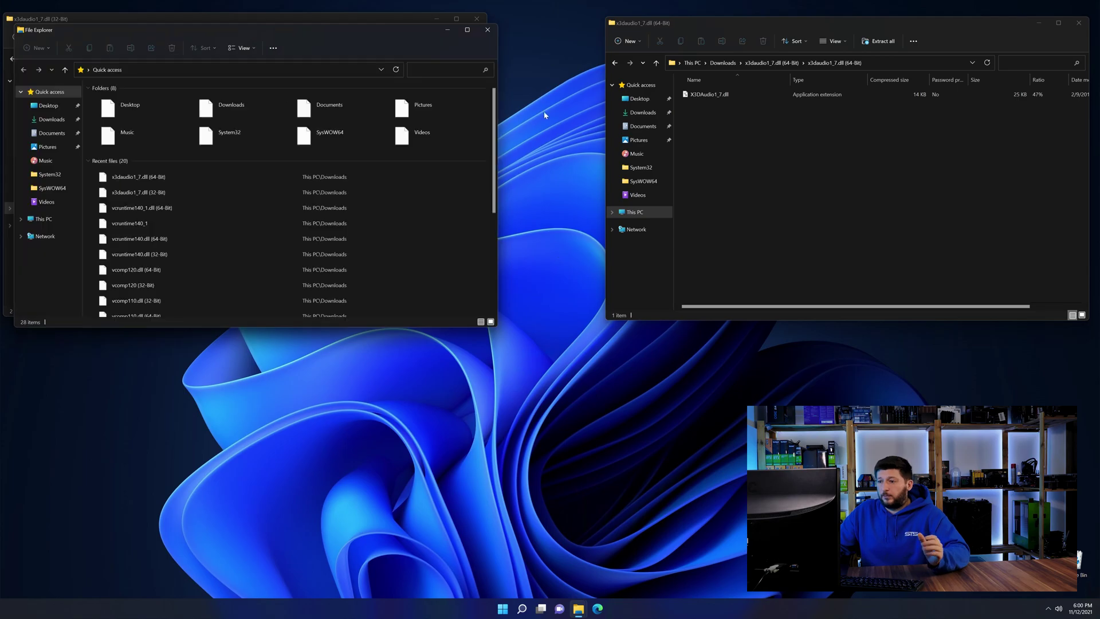
{"action": "left_click_drag", "start_coordinate": [366, 14], "coordinate": [703, 169]}
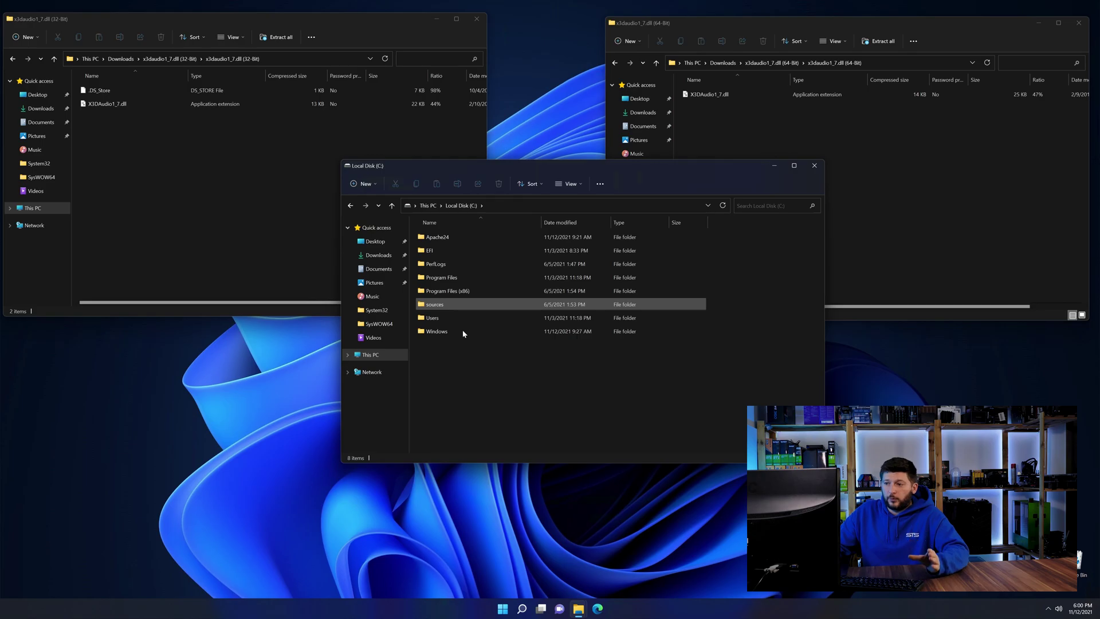
Copy the 64-bit X3DAudio1_7.dll into C:\Windows\System32, replacing the existing file
{"action": "double_click", "coordinate": [462, 330]}
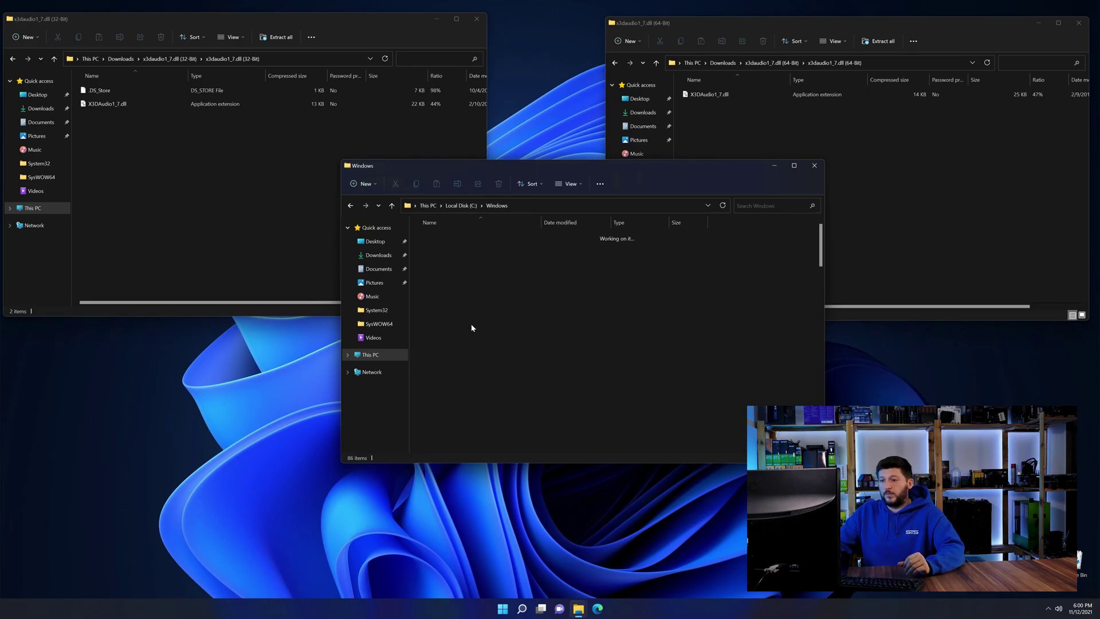
{"action": "scroll", "coordinate": [514, 306], "scroll_direction": "down", "scroll_amount": 9}
{"action": "scroll", "coordinate": [511, 312], "scroll_direction": "down", "scroll_amount": 7}
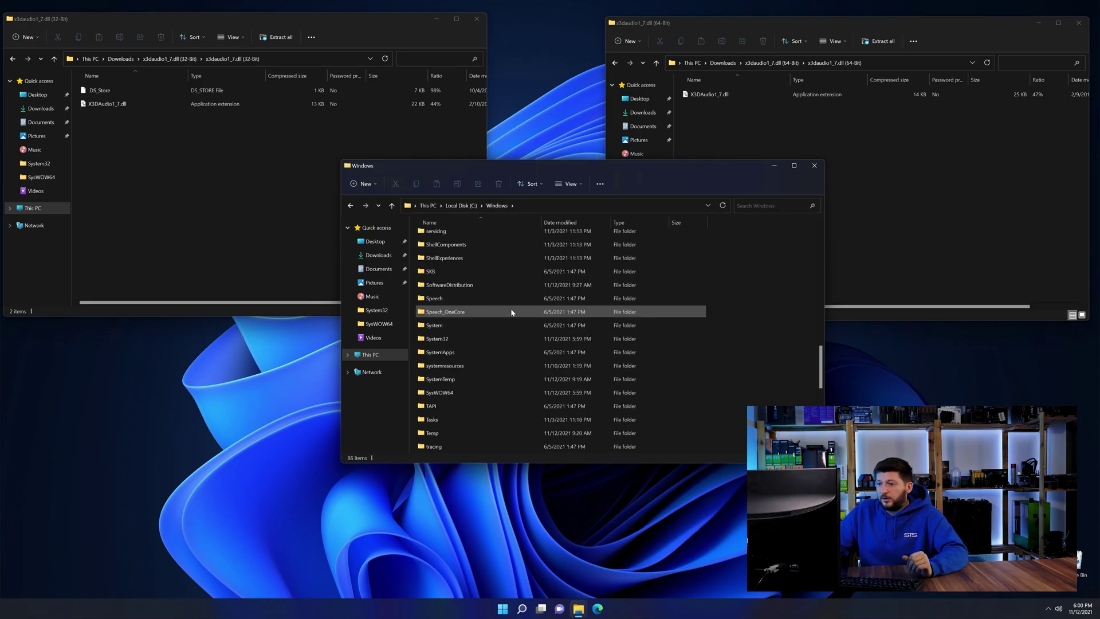
{"action": "left_click", "coordinate": [462, 340]}
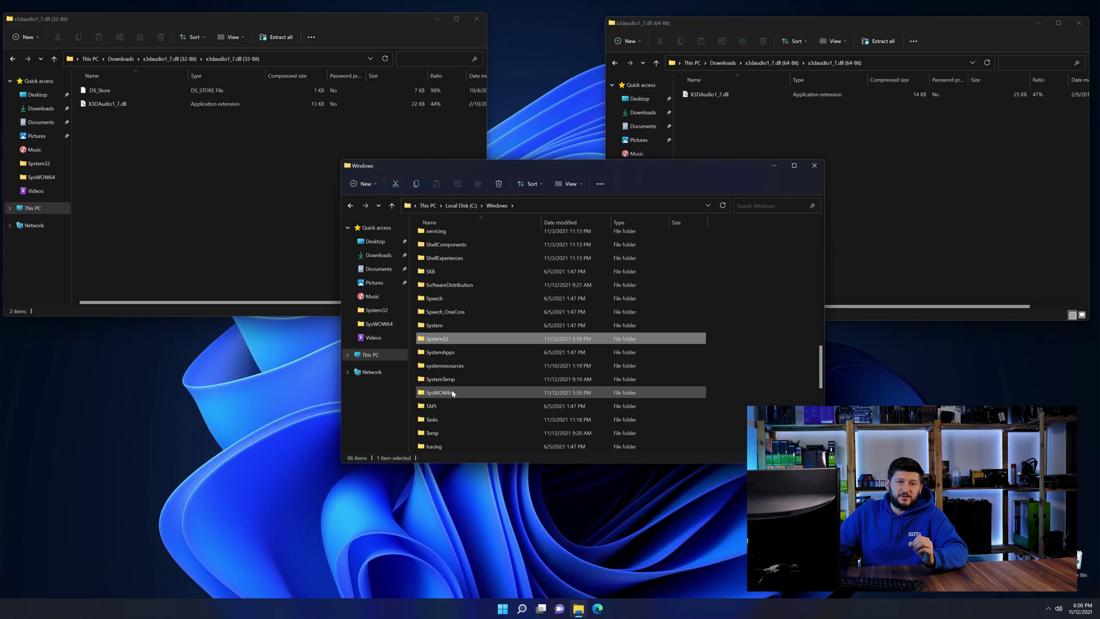
{"action": "left_click_drag", "start_coordinate": [712, 97], "coordinate": [446, 341]}
{"action": "left_click", "coordinate": [545, 281]}
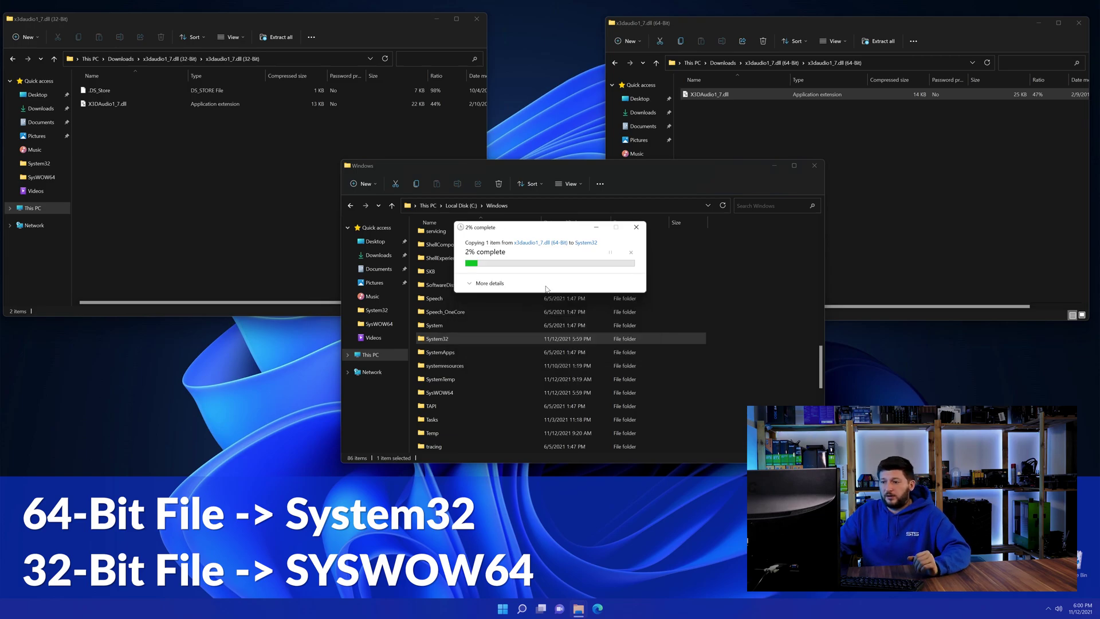
Copy the 32-bit X3DAudio1_7.dll into SysWOW64, replacing it, and close all Explorer windows
{"action": "left_click_drag", "start_coordinate": [107, 104], "coordinate": [446, 398]}
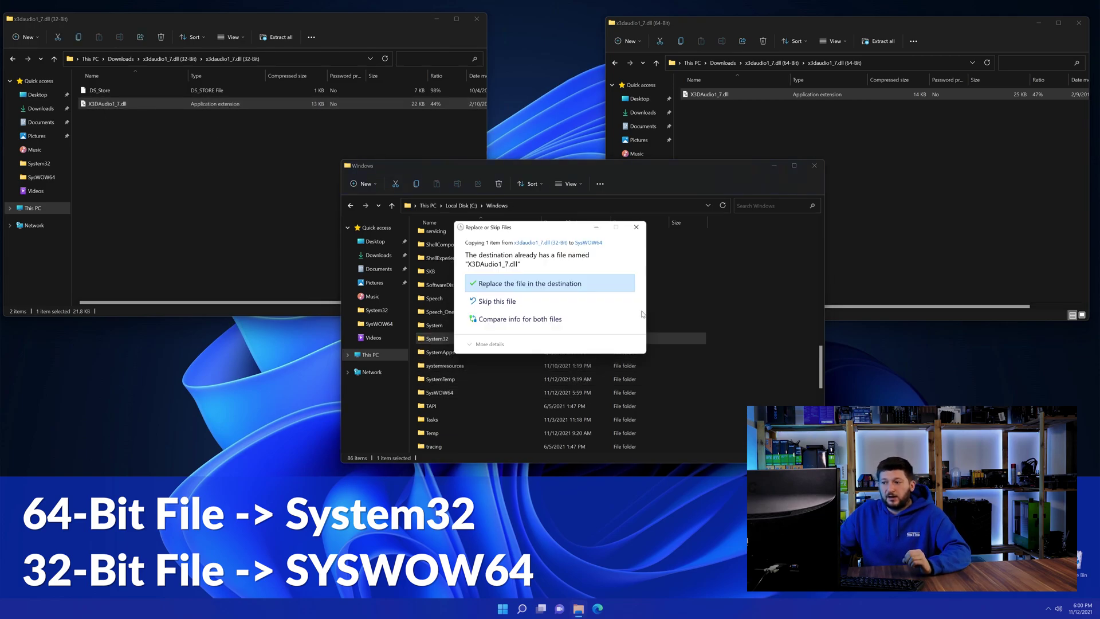
{"action": "left_click", "coordinate": [603, 275]}
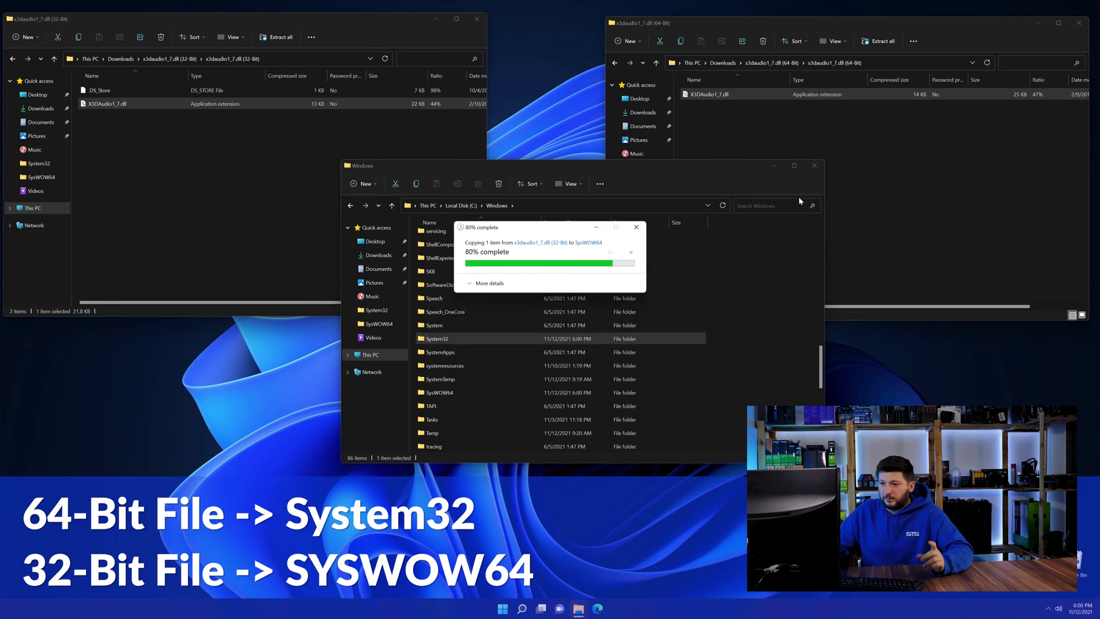
{"action": "left_click", "coordinate": [815, 166]}
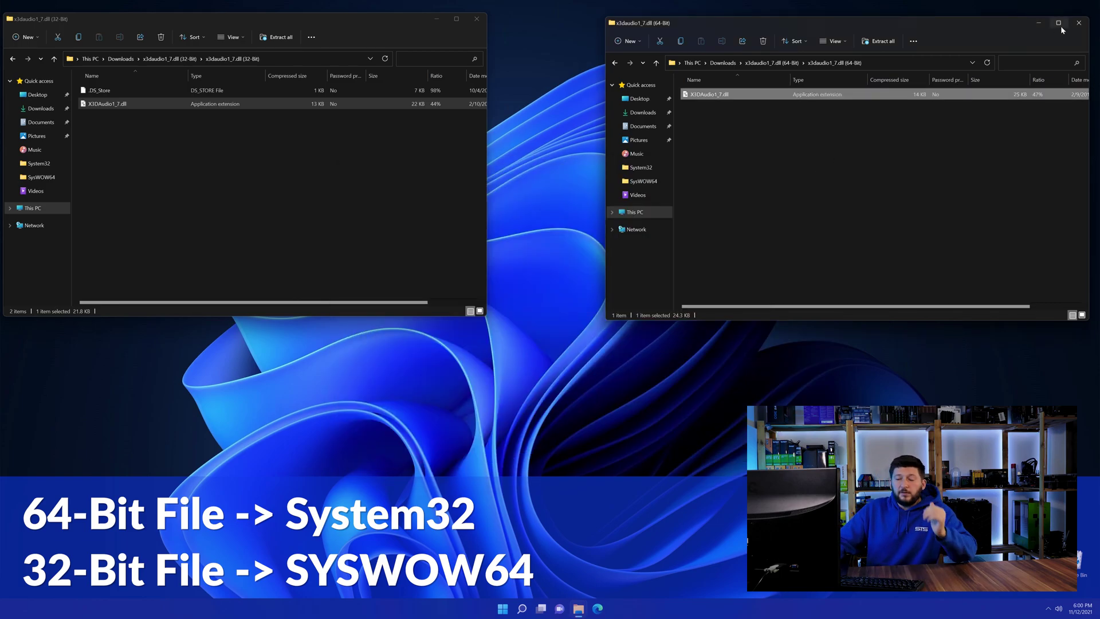
{"action": "left_click", "coordinate": [1079, 23]}
{"action": "left_click", "coordinate": [476, 20]}
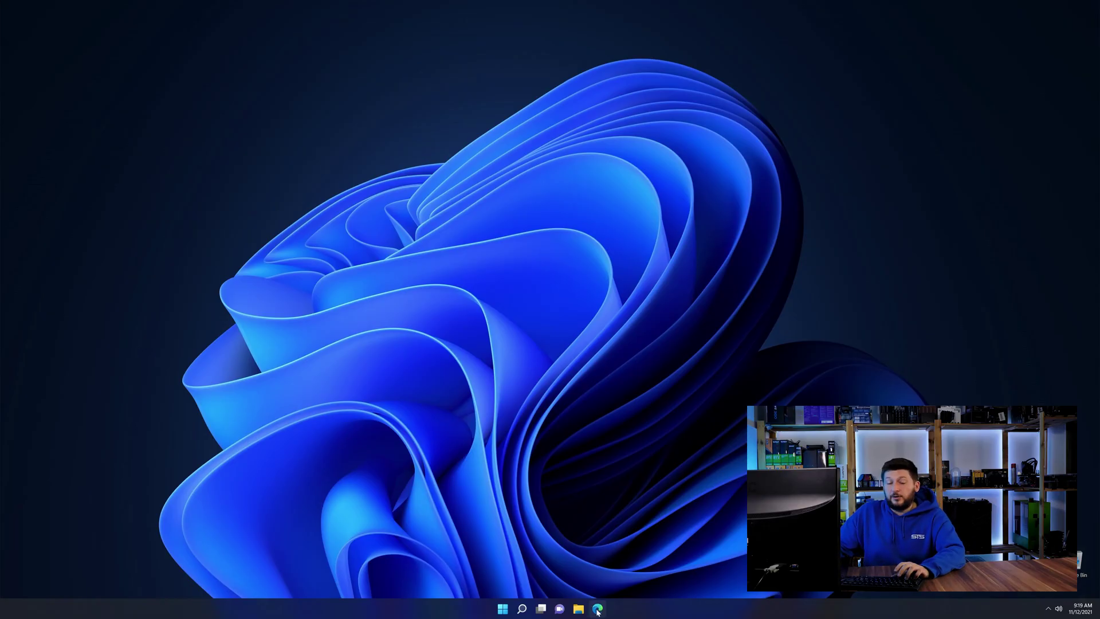
{"action": "left_click", "coordinate": [597, 609]}
Load the DirectX End-User Runtime page, download dxwebsetup.exe, and run it
{"action": "type", "text": "https://www.sts-tutorial.com/download/directx_end_user"}
{"action": "key", "text": "Return"}
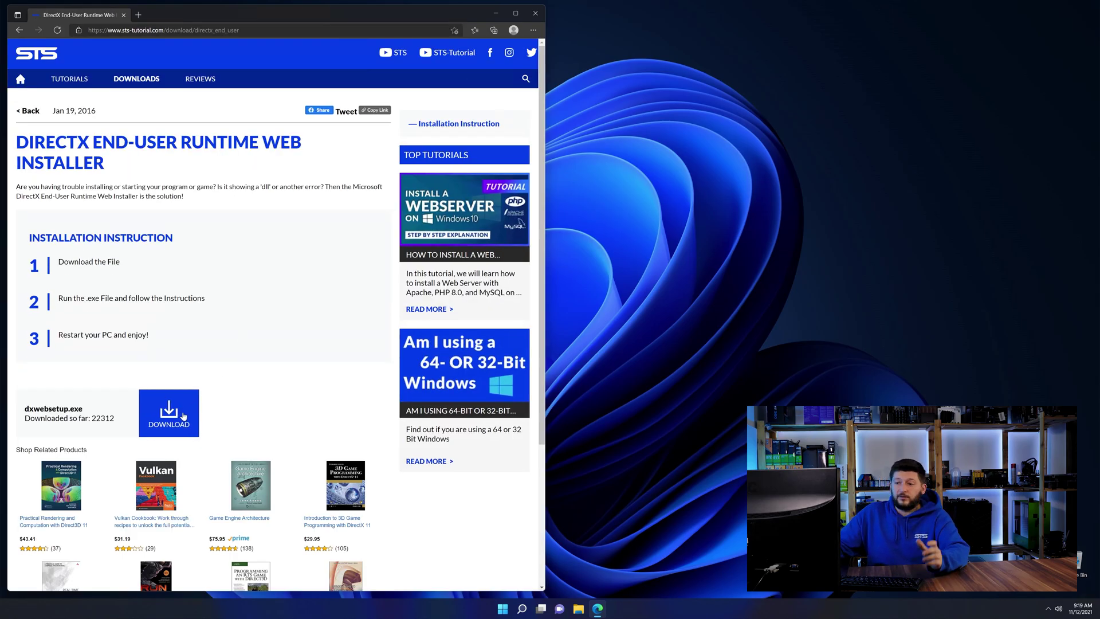
{"action": "left_click", "coordinate": [183, 415]}
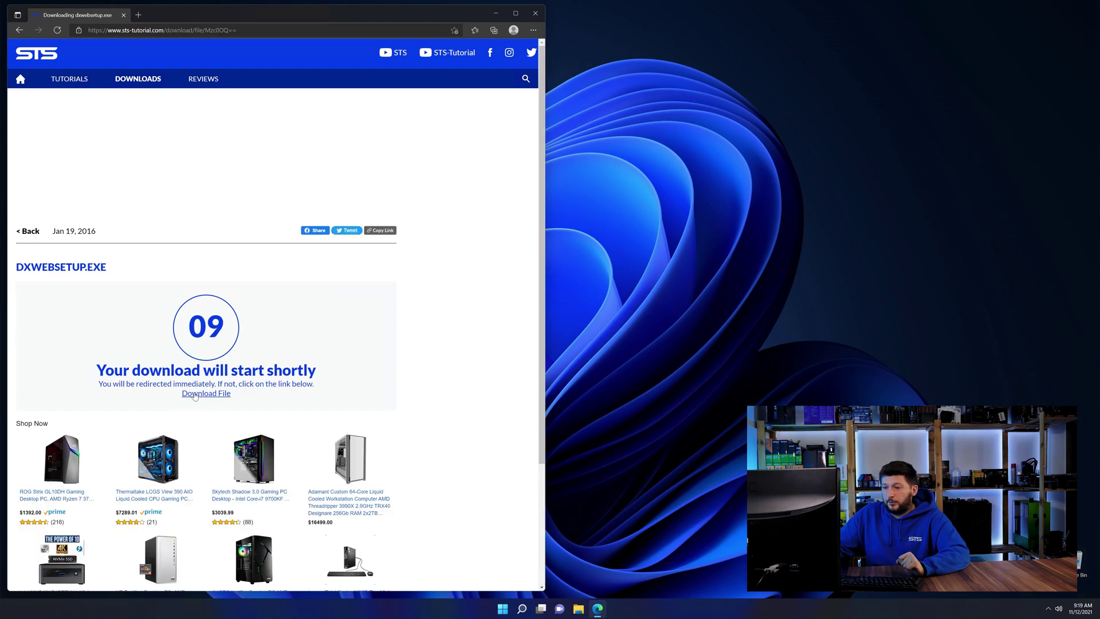
{"action": "left_click", "coordinate": [213, 395]}
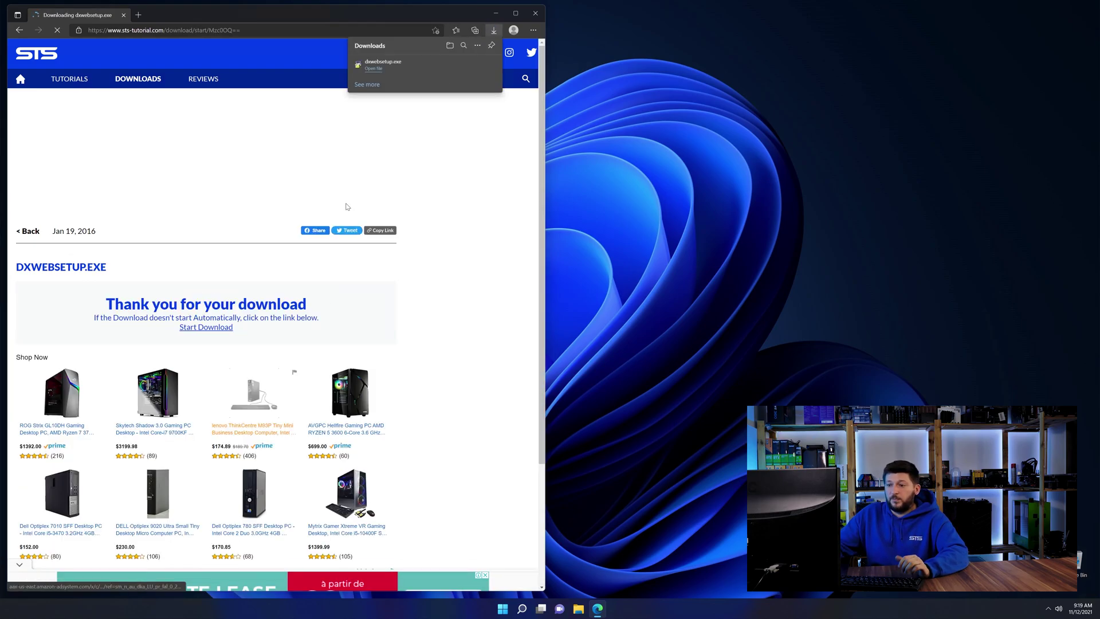
{"action": "left_click", "coordinate": [388, 65]}
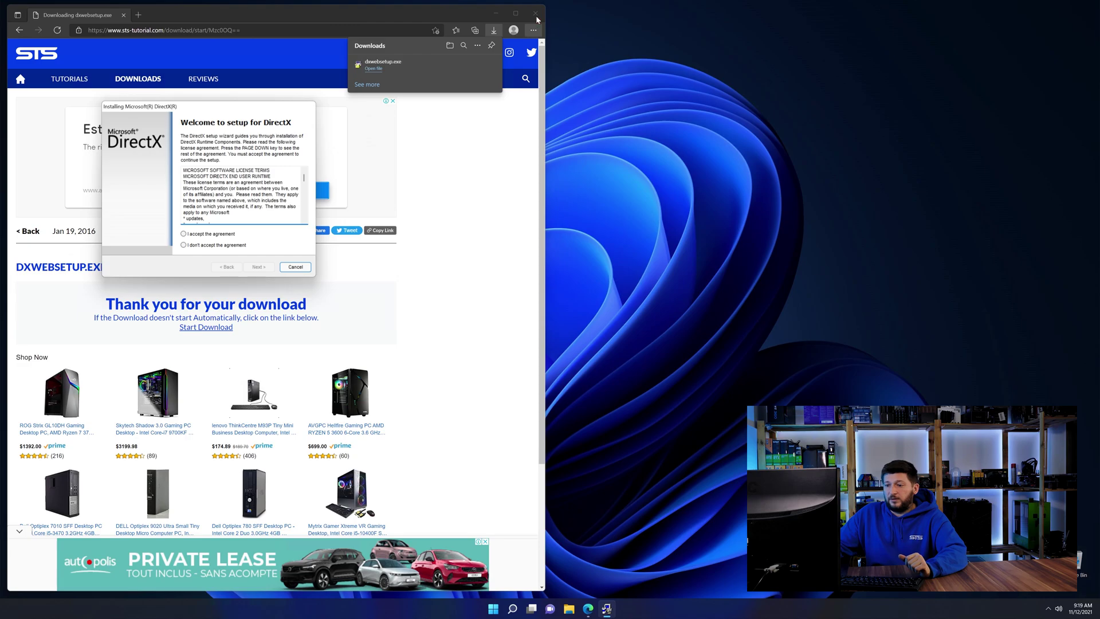
Close Edge, accept the DirectX license, skip the Bing Bar offer, and start installing components
{"action": "left_click", "coordinate": [530, 13]}
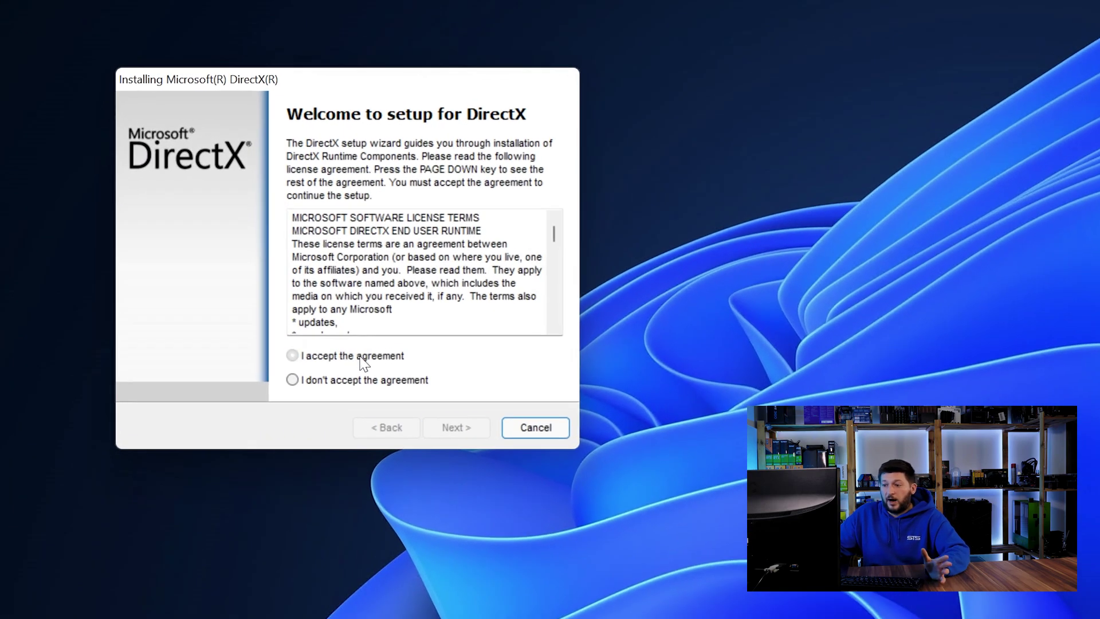
{"action": "left_click", "coordinate": [184, 233]}
{"action": "left_click", "coordinate": [449, 431]}
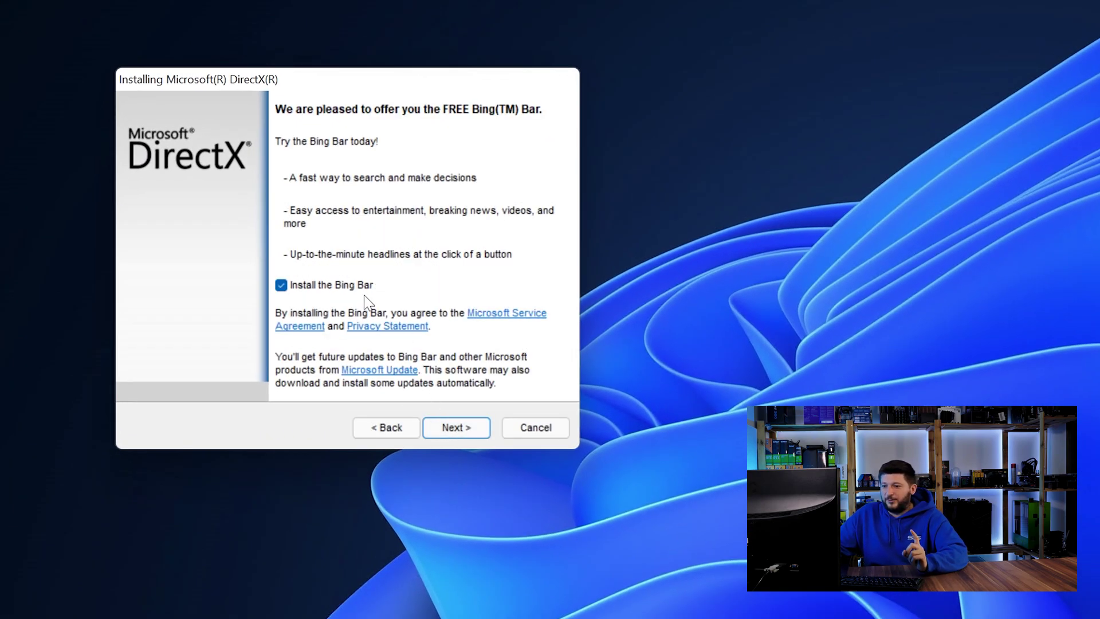
{"action": "left_click", "coordinate": [450, 429]}
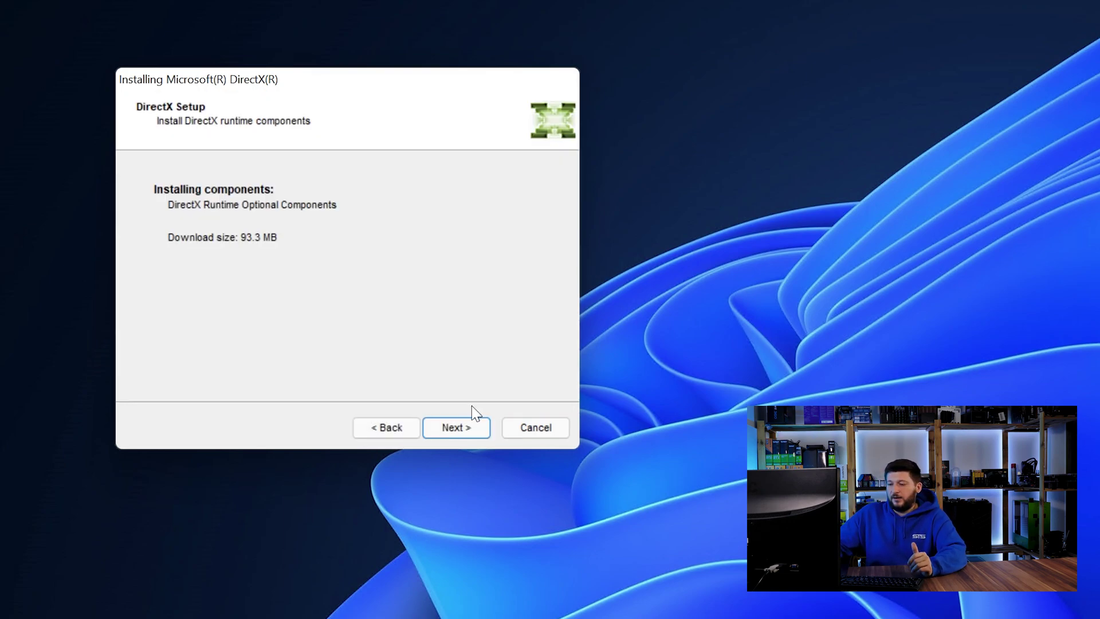
{"action": "left_click", "coordinate": [470, 427]}
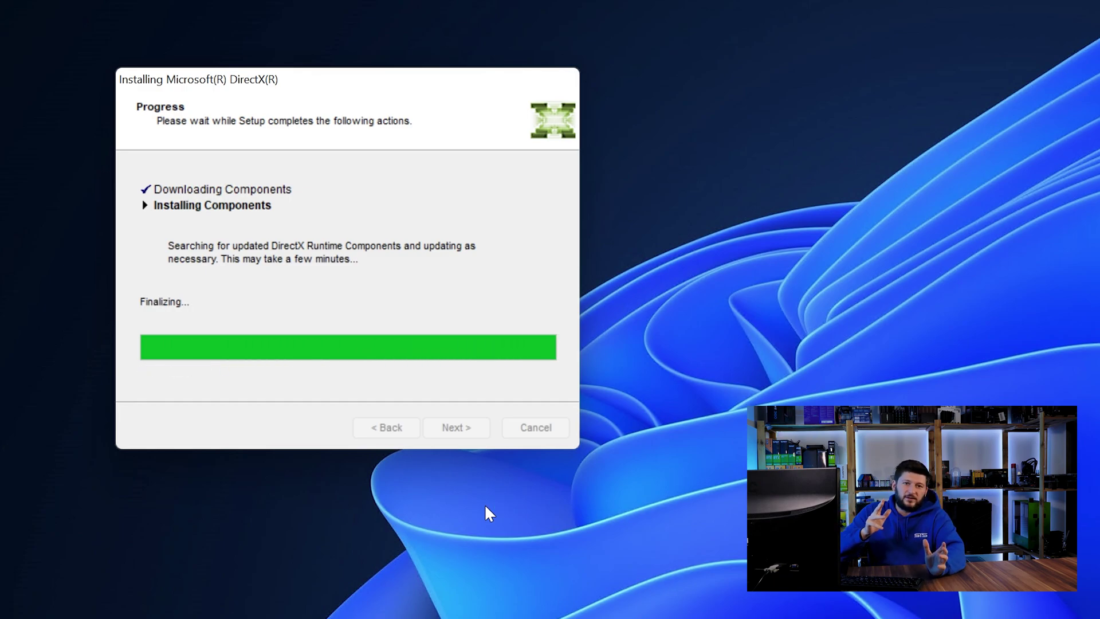
Dismiss the DirectX Installation Complete dialog with Finish
{"action": "left_click", "coordinate": [467, 427]}
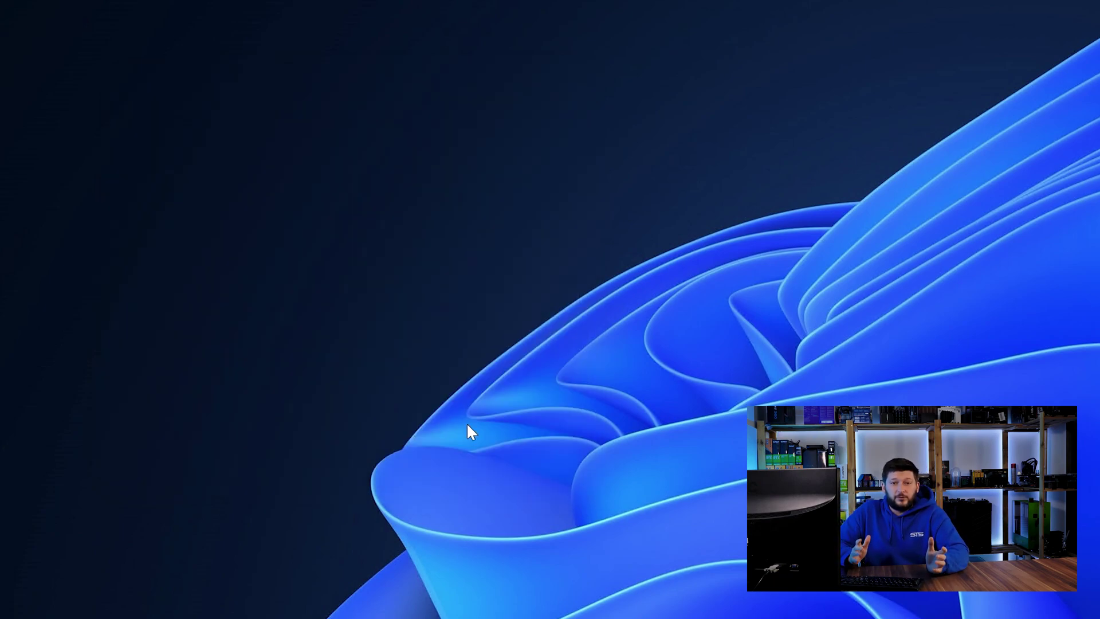